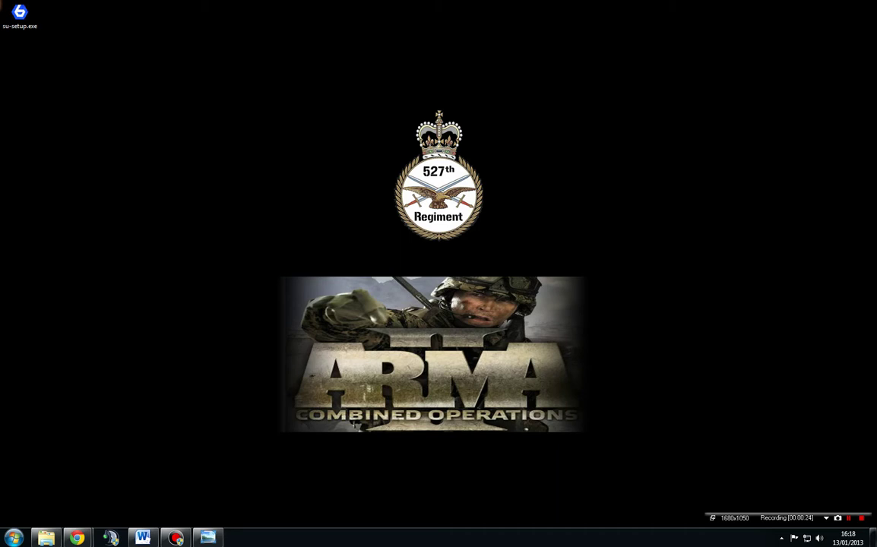
Bring up Chrome maximized on the Six Updater site's Download page.
left_click(77, 538)
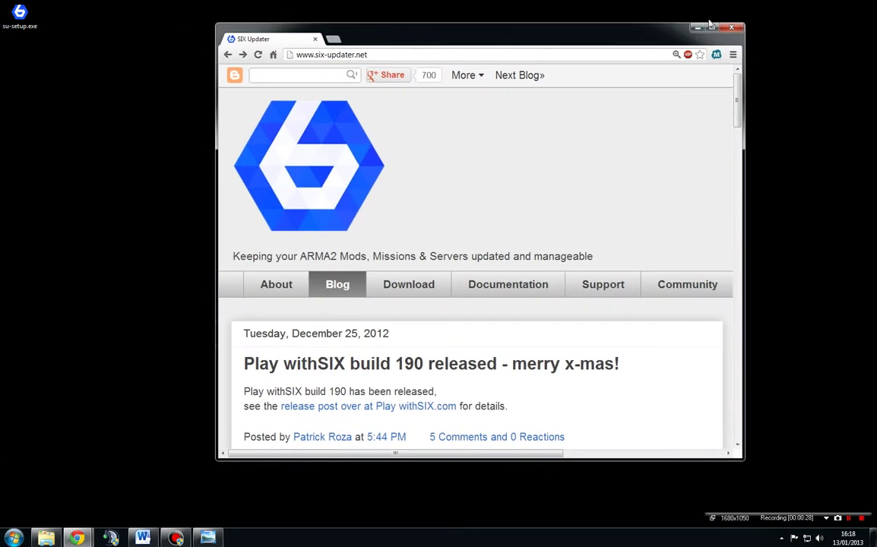
left_click(712, 26)
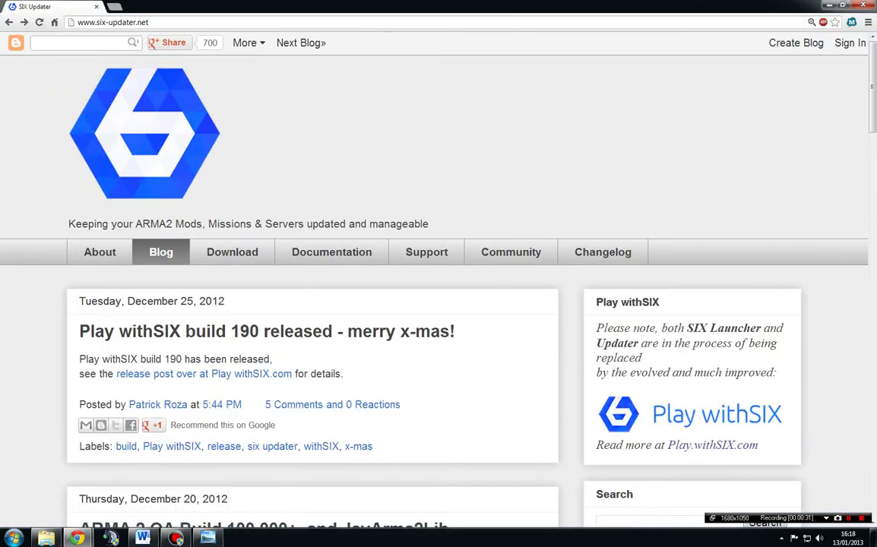
left_click(222, 251)
scroll(259, 252, "down", 3)
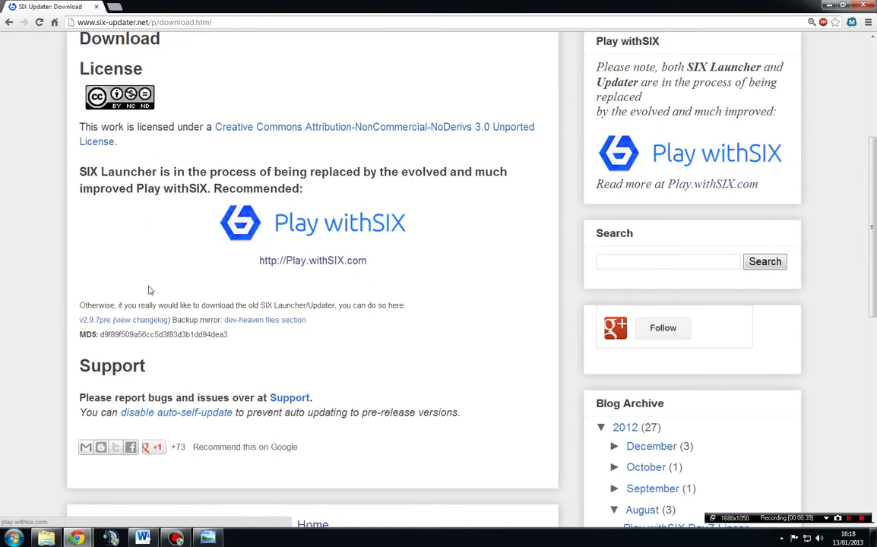
Start the v2.9.7pre su-setup.exe download, cancel the duplicate save, and restore the window.
left_click(88, 327)
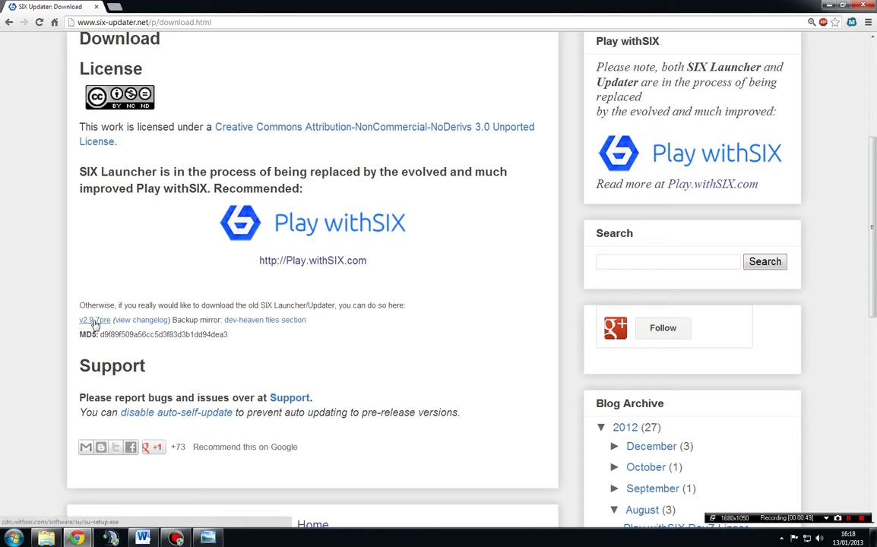
left_click(94, 323)
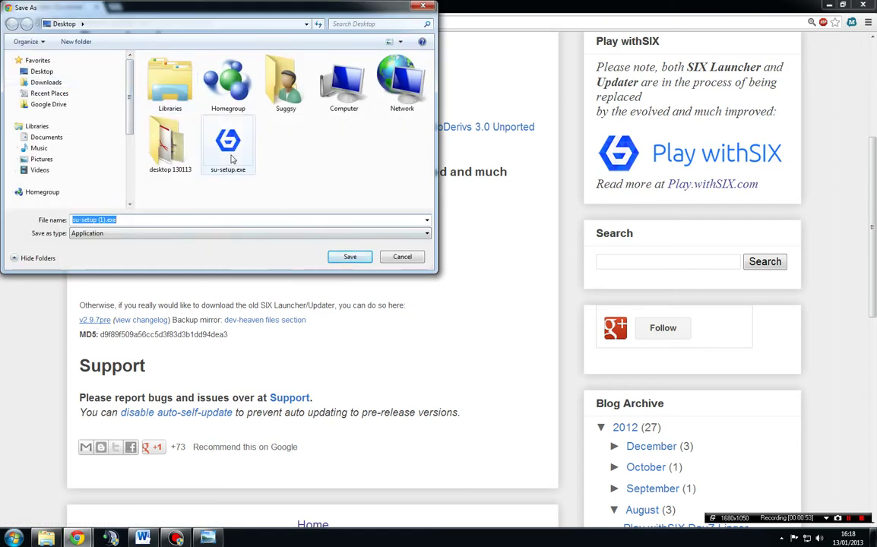
left_click(403, 257)
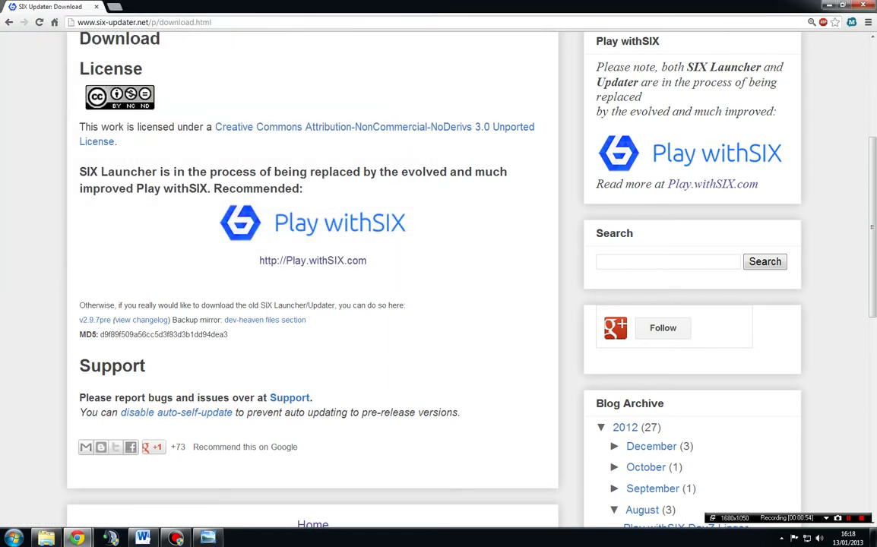
left_click(843, 6)
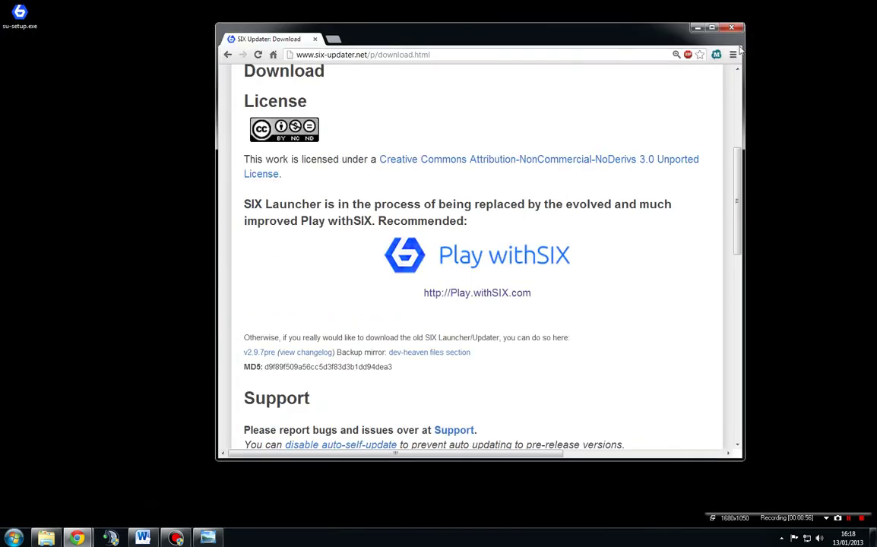
Run the desktop su-setup.exe installer as administrator.
left_click(697, 28)
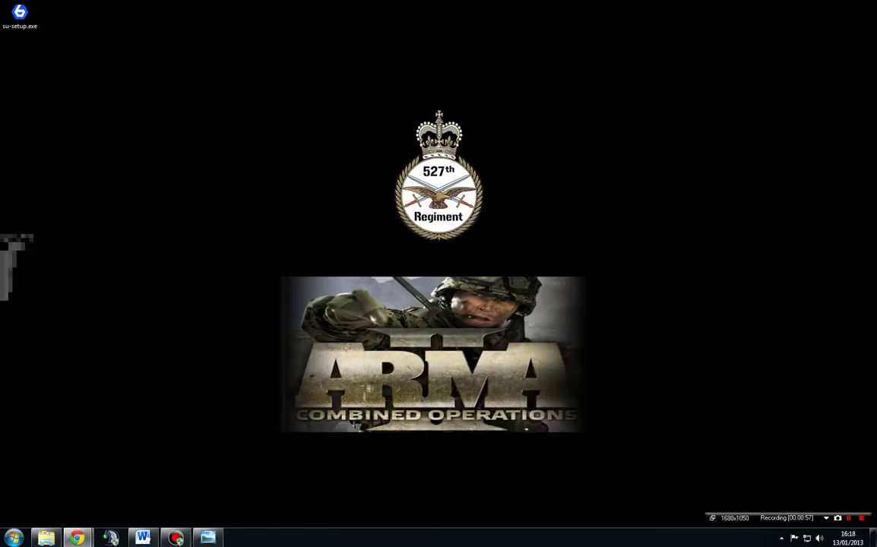
right_click(17, 16)
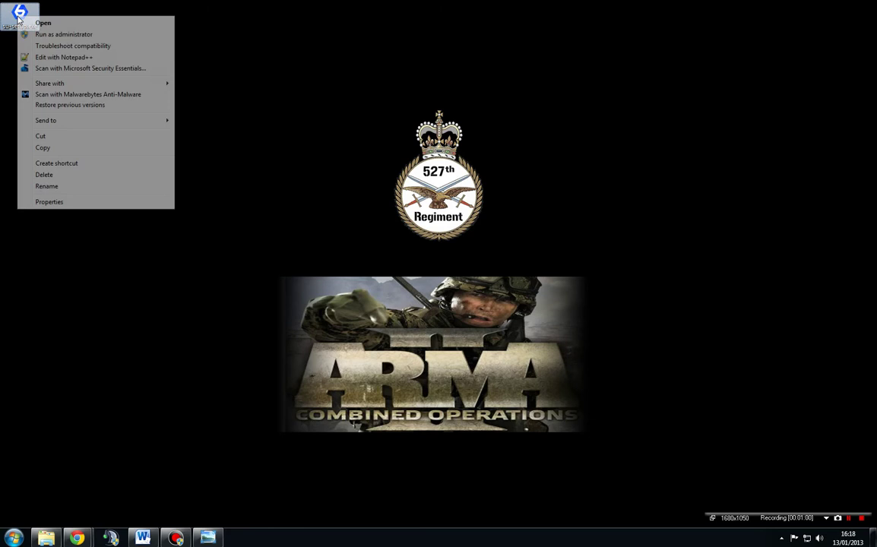
left_click(55, 36)
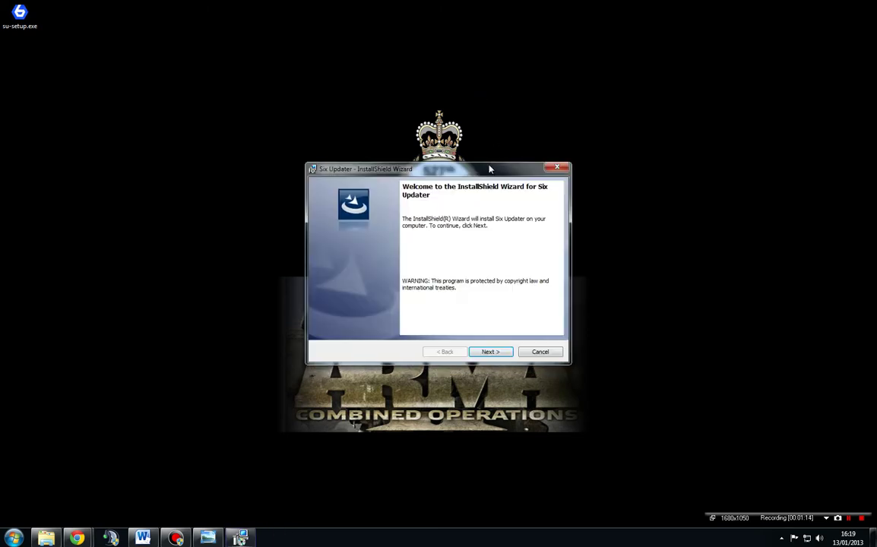
Accept the license, keep the default SIX Projects folder, install, and untick launching afterwards.
left_click(491, 353)
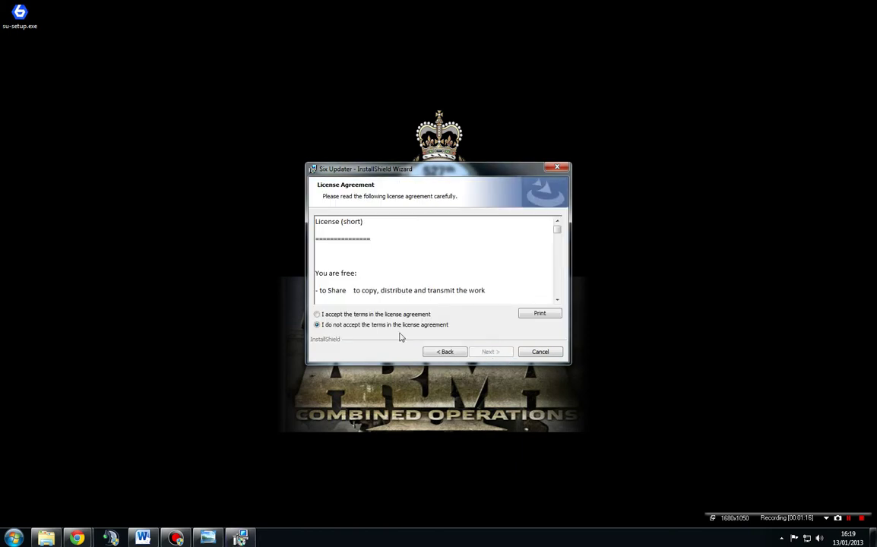
left_click(366, 315)
left_click(492, 354)
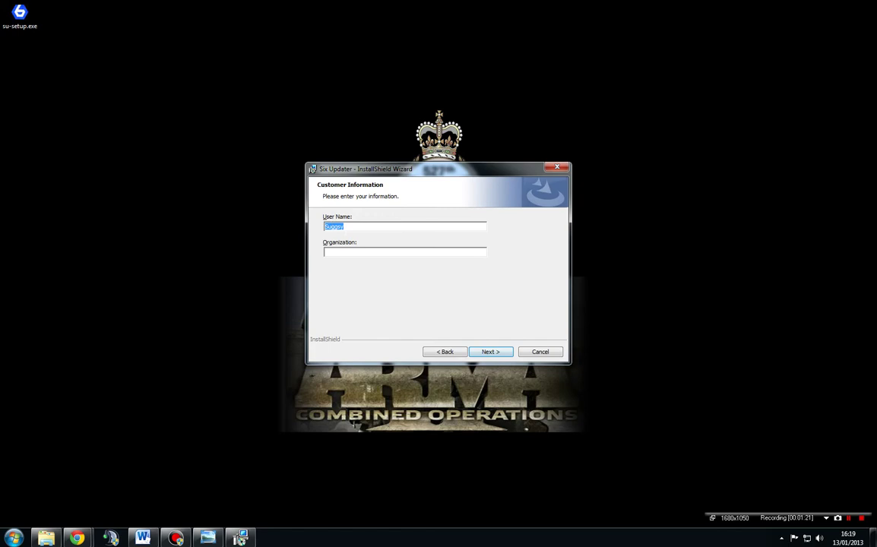
left_click(410, 253)
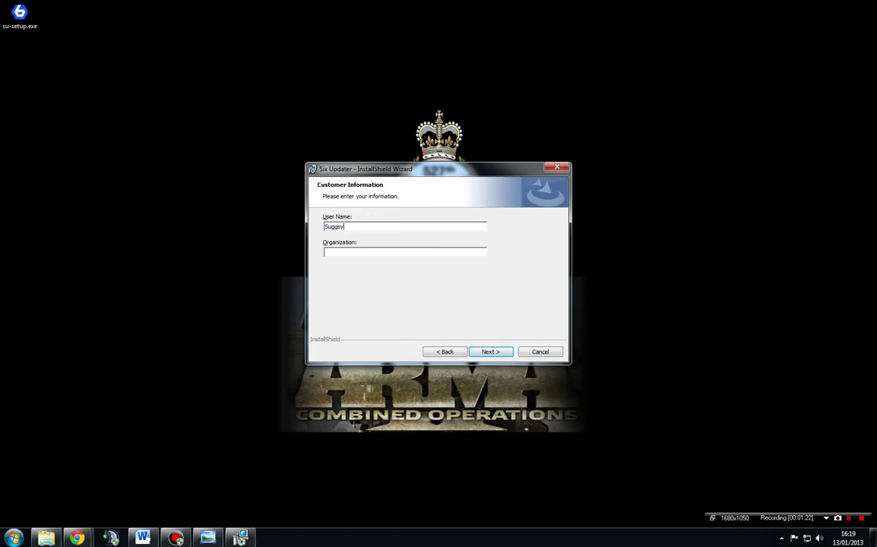
left_click(491, 353)
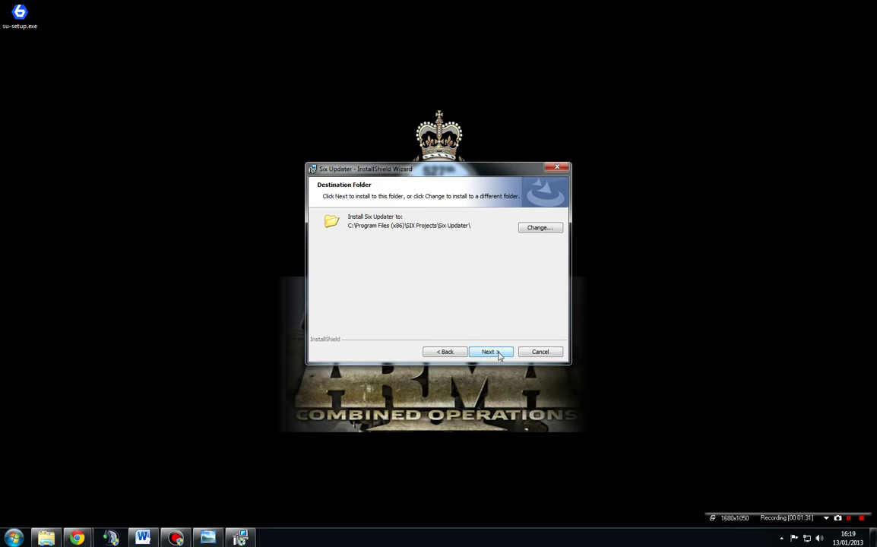
left_click(498, 353)
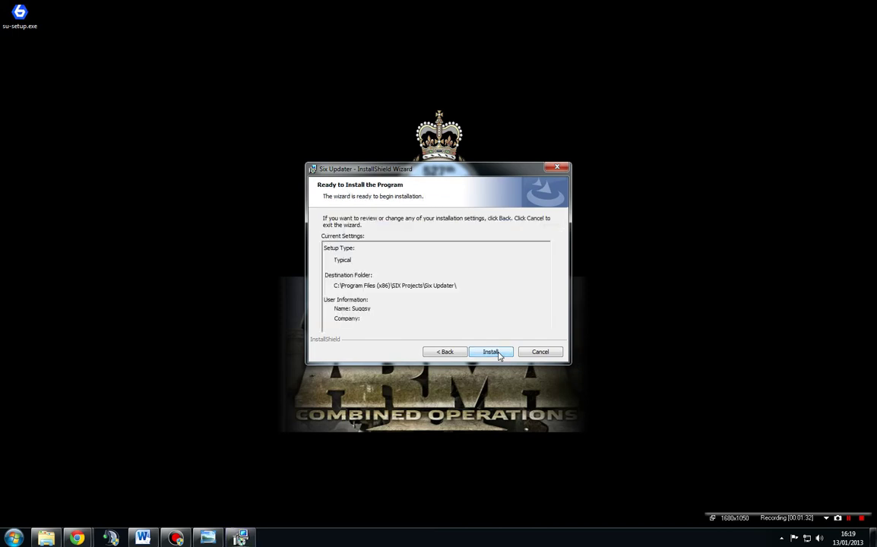
left_click(498, 354)
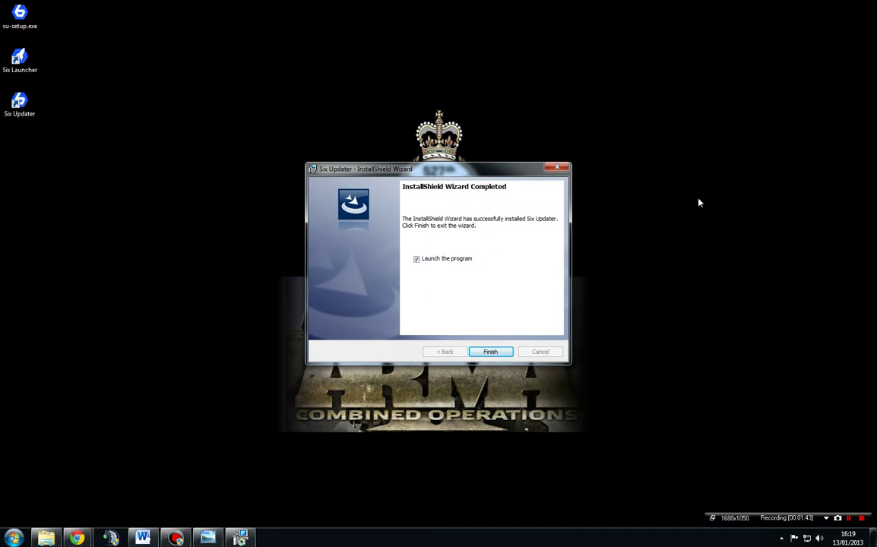
left_click(417, 260)
Finish setup, launch Six Updater, and answer Yes to multiplayer features and the mirror speed test.
left_click(492, 353)
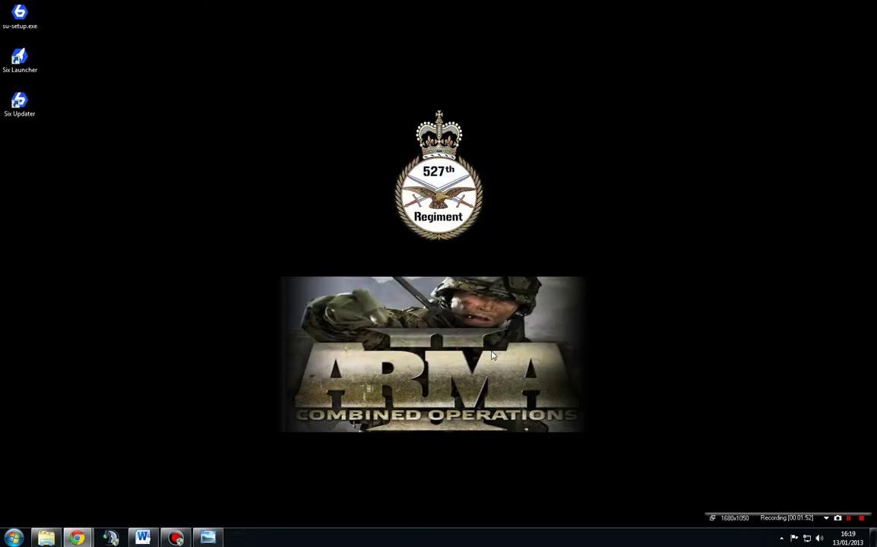
left_click(19, 101)
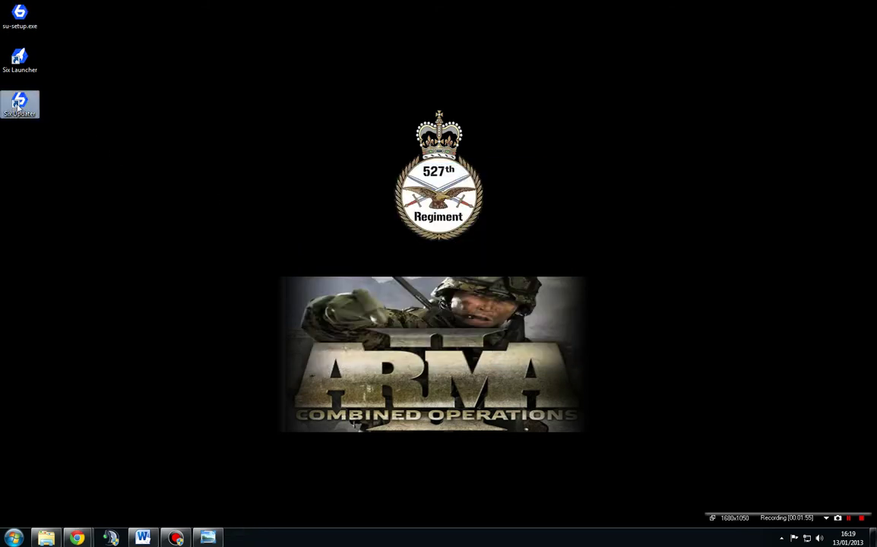
right_click(19, 105)
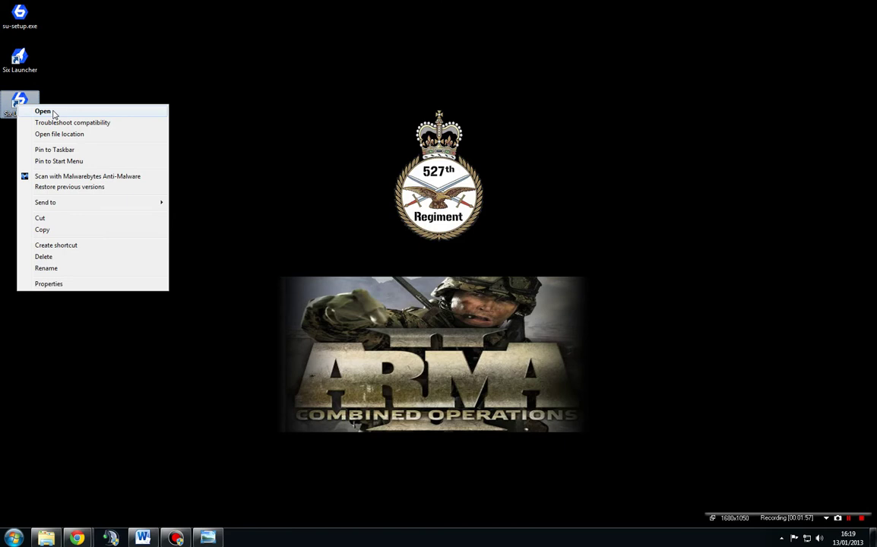
left_click(54, 113)
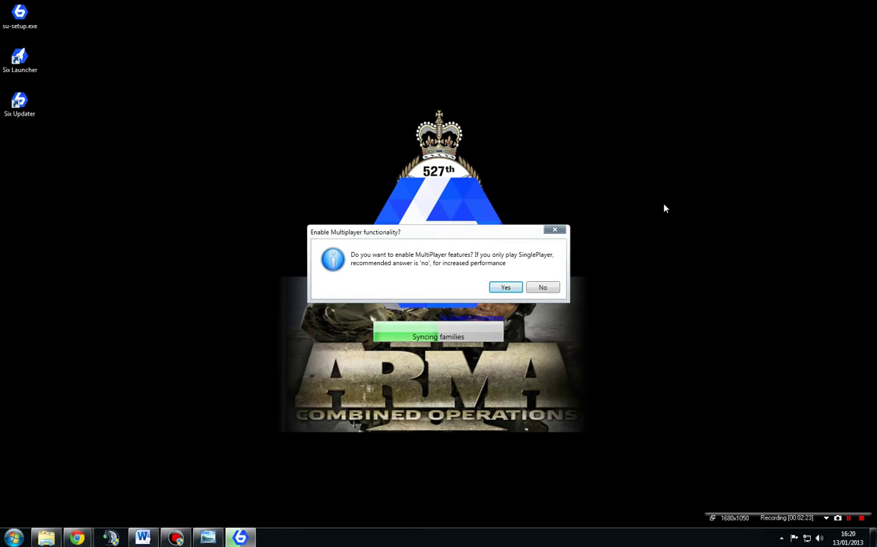
left_click(506, 287)
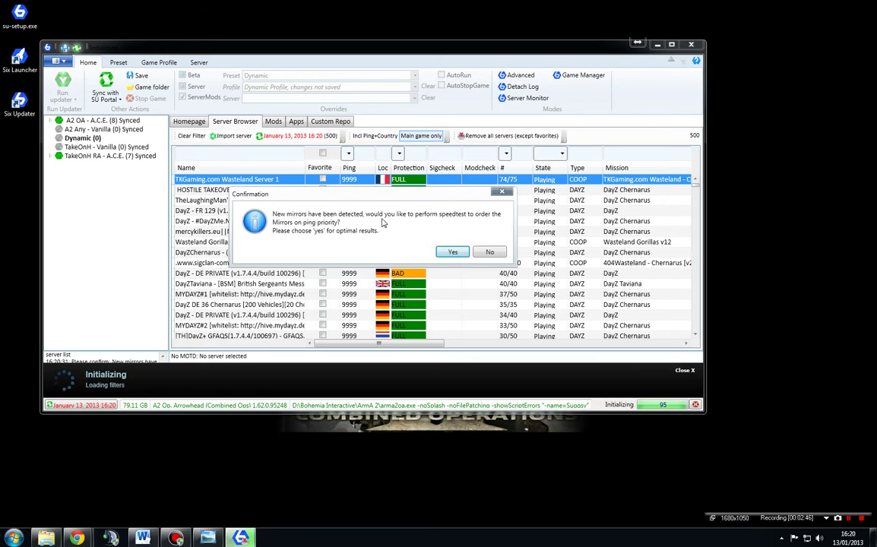
left_click(453, 254)
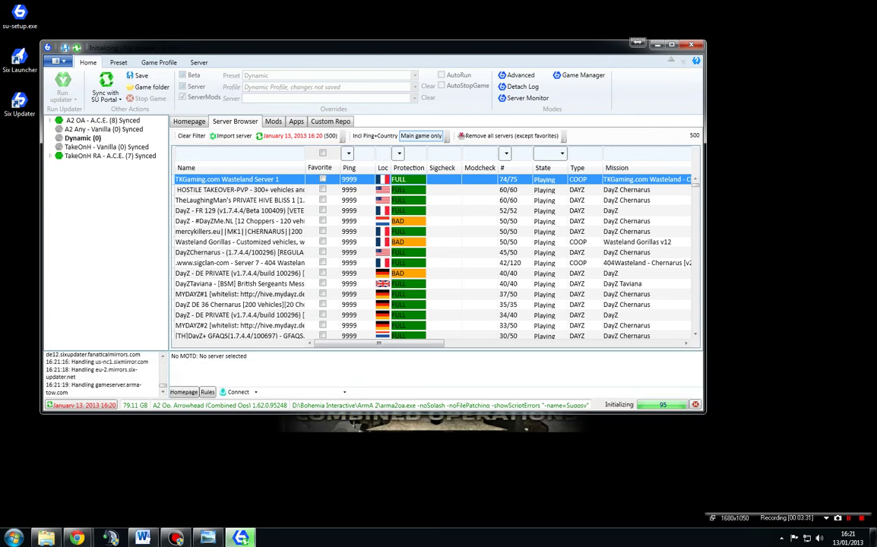
Close the Initializing progress bar once the mirror speed test finishes.
left_click(685, 370)
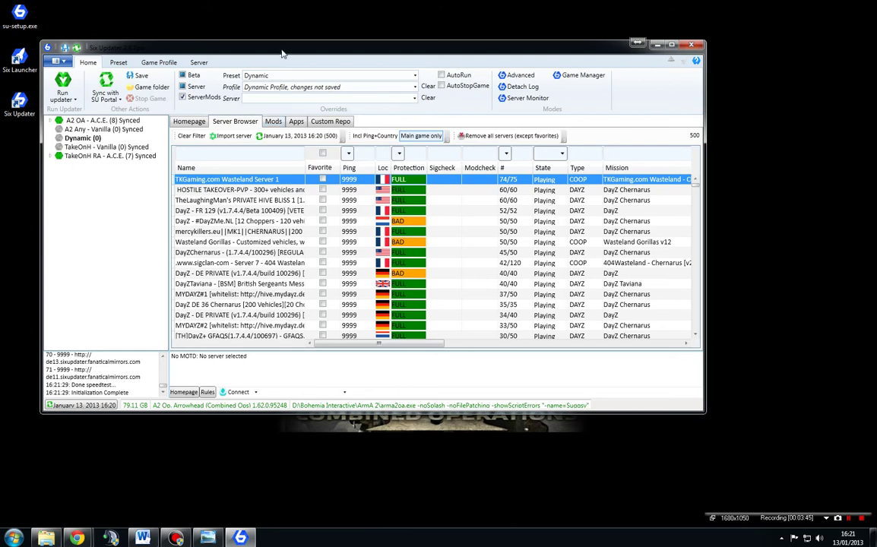
Create a new empty preset from the preset tree's context menu.
left_click_drag(283, 52, 351, 60)
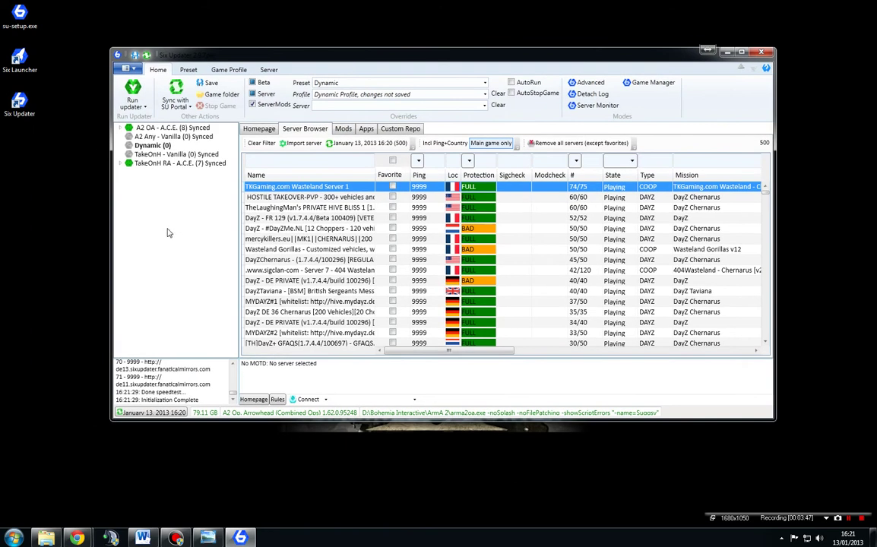
right_click(136, 210)
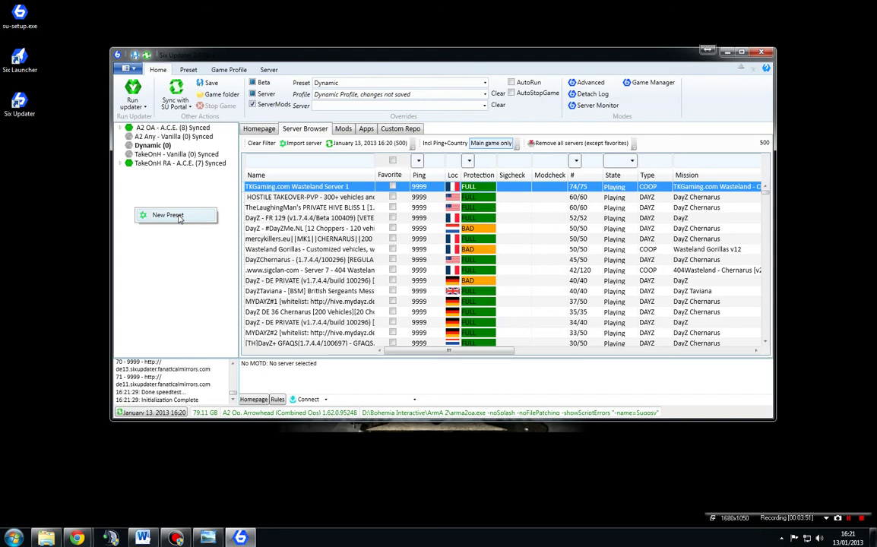
left_click(152, 225)
right_click(156, 236)
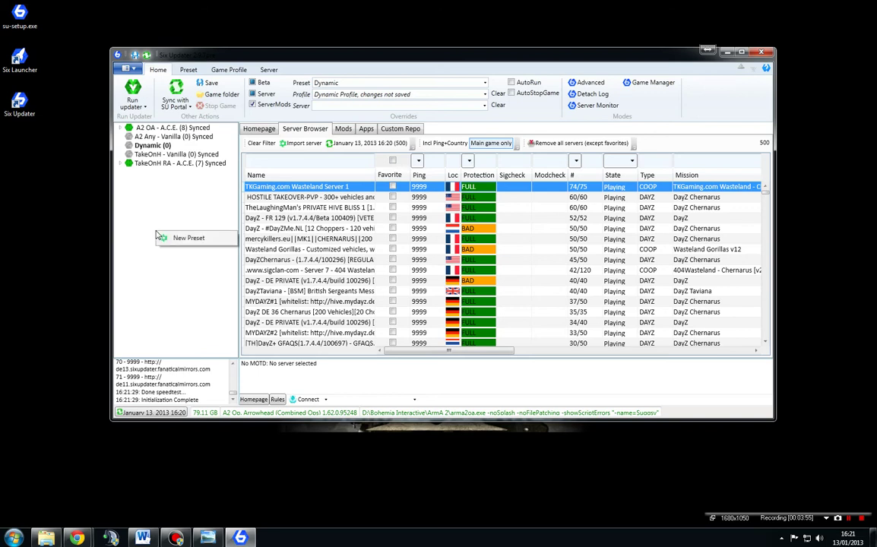
left_click(201, 240)
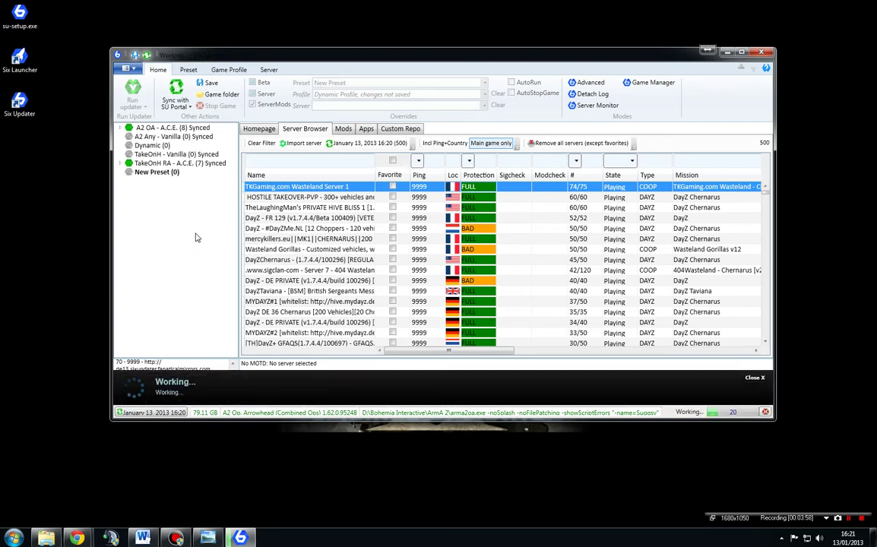
Rename the new preset to '527th Server'.
right_click(157, 177)
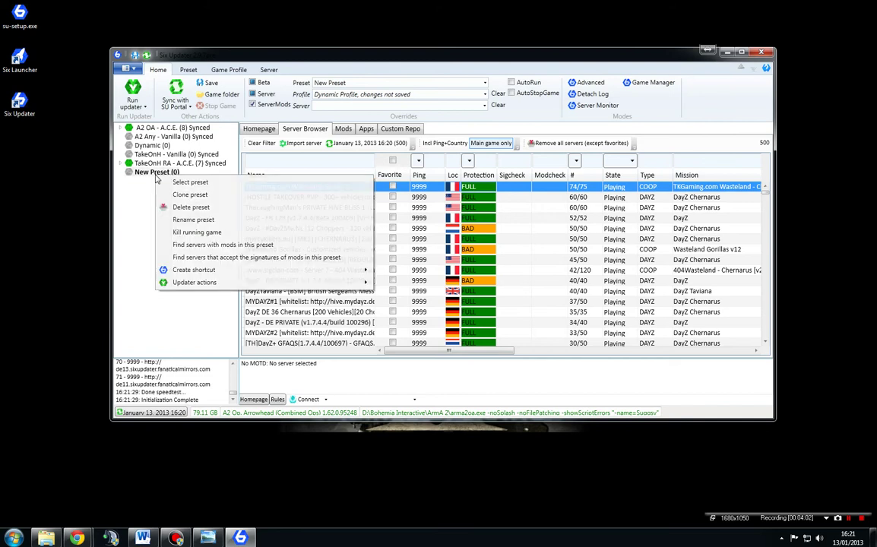
left_click(195, 220)
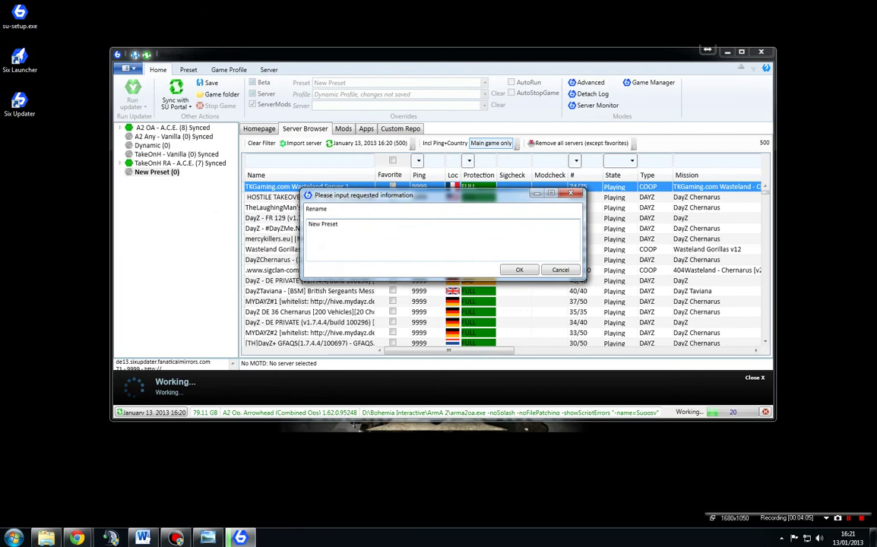
type("527th Server")
left_click(519, 271)
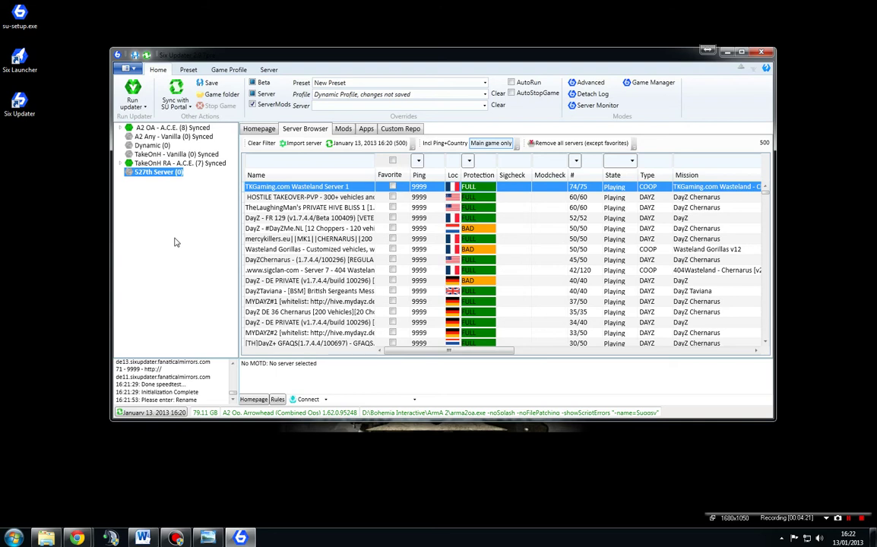
double_click(151, 175)
left_click(344, 130)
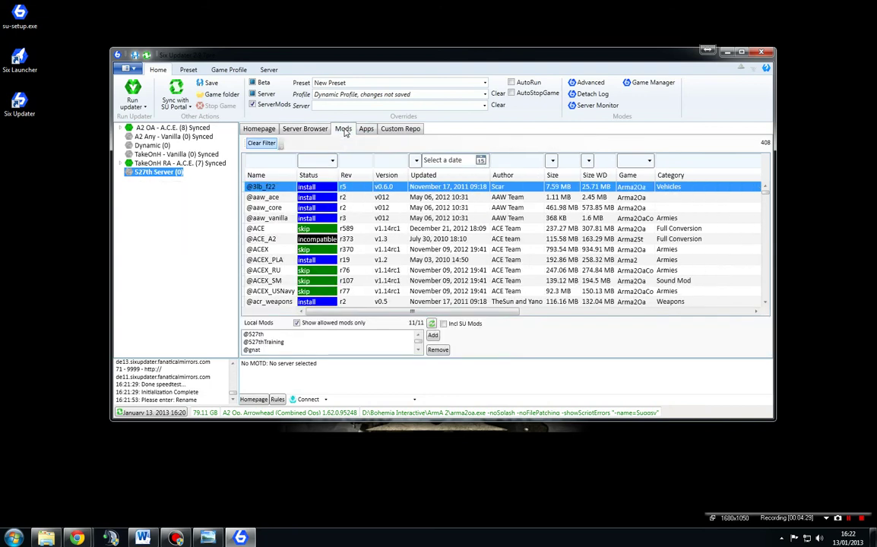
left_click(275, 161)
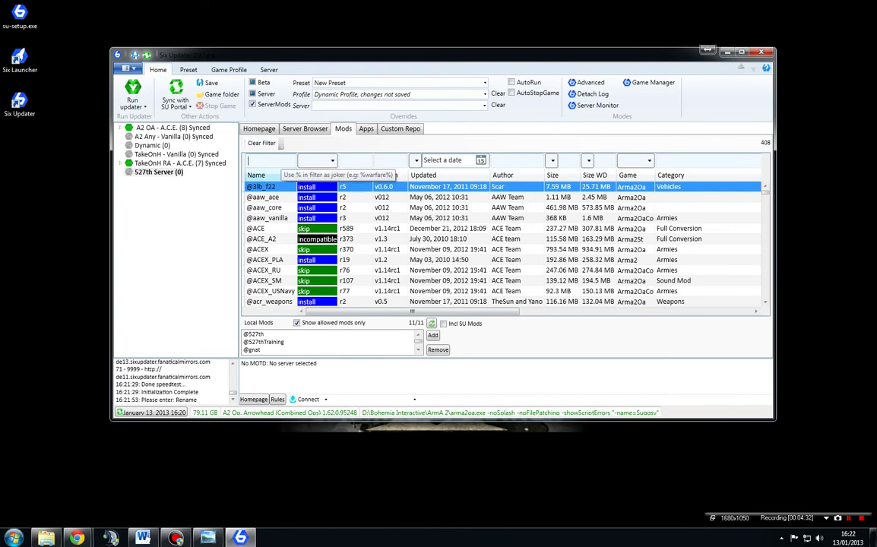
type("@")
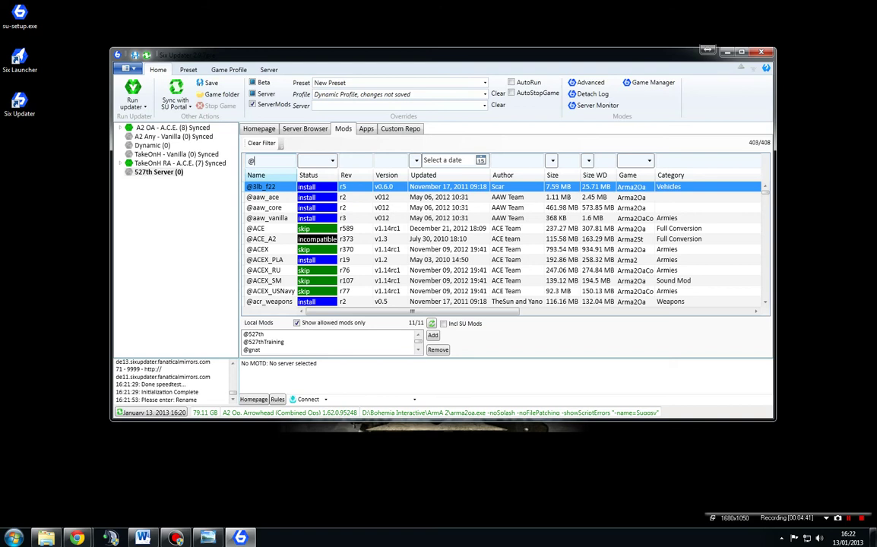
type("ACE")
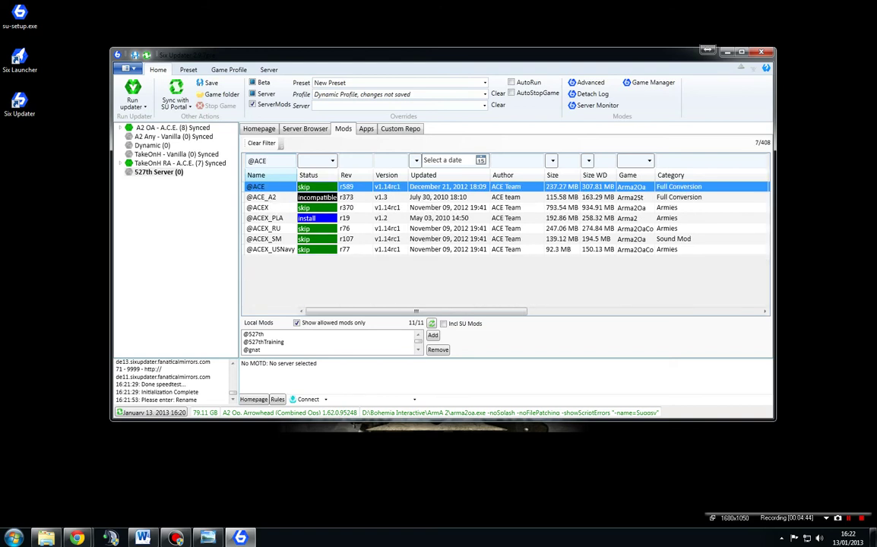
right_click(279, 191)
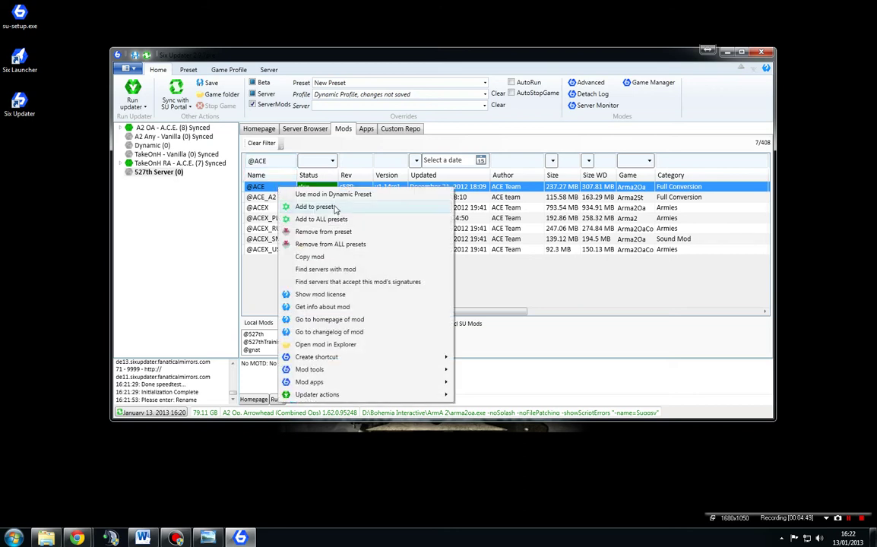
left_click(335, 208)
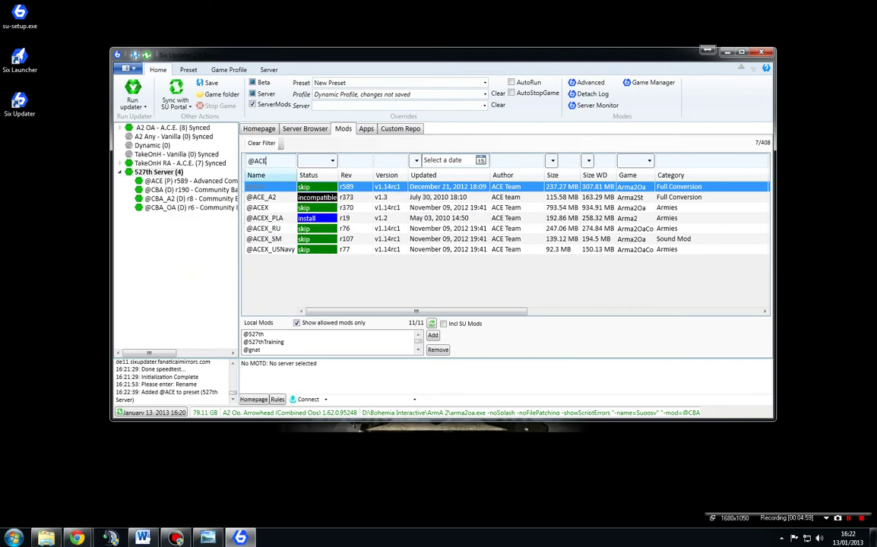
type("X")
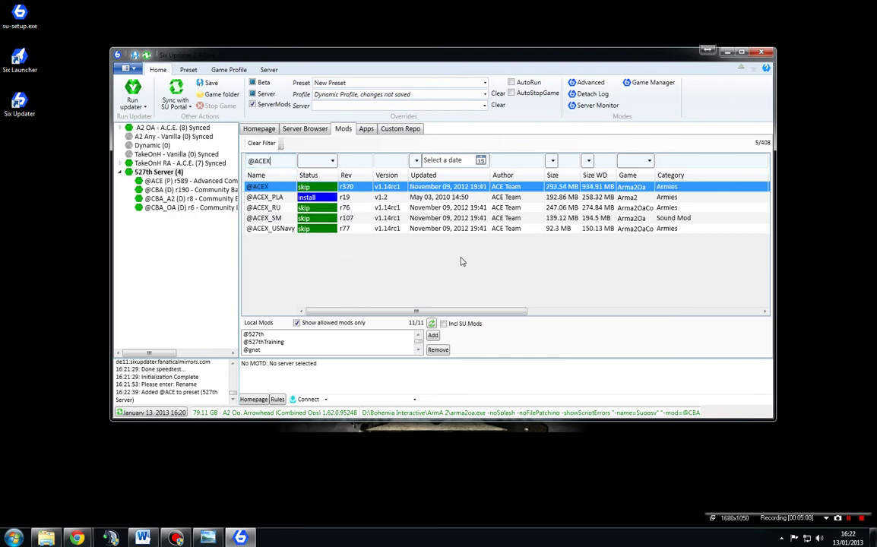
right_click(283, 187)
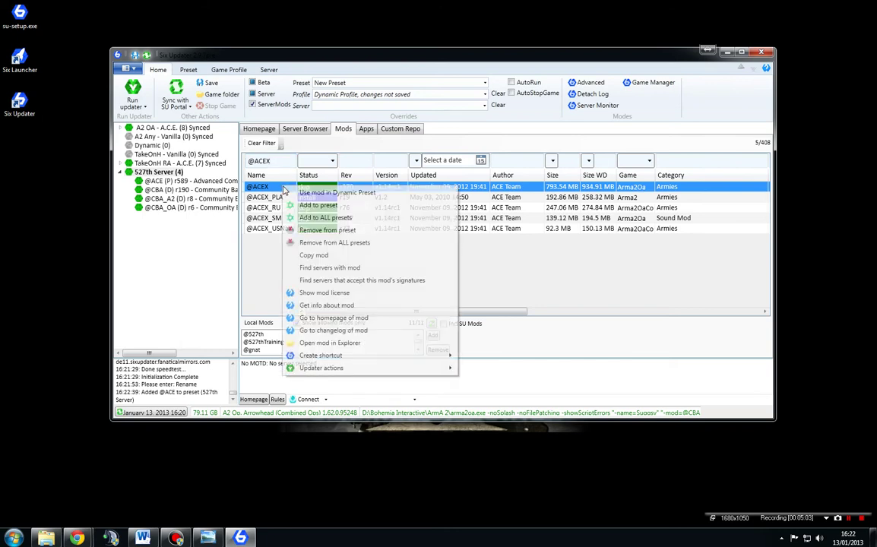
left_click(316, 206)
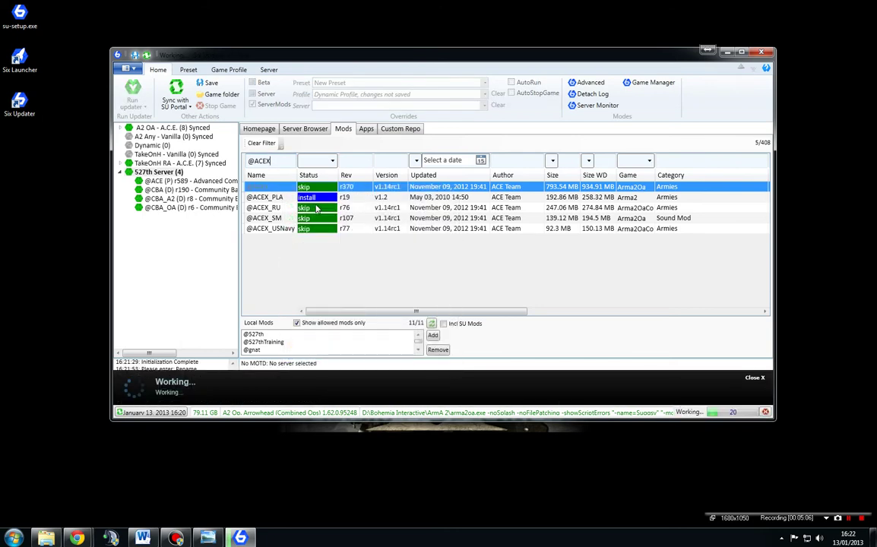
left_click(279, 209)
right_click(278, 208)
left_click(305, 227)
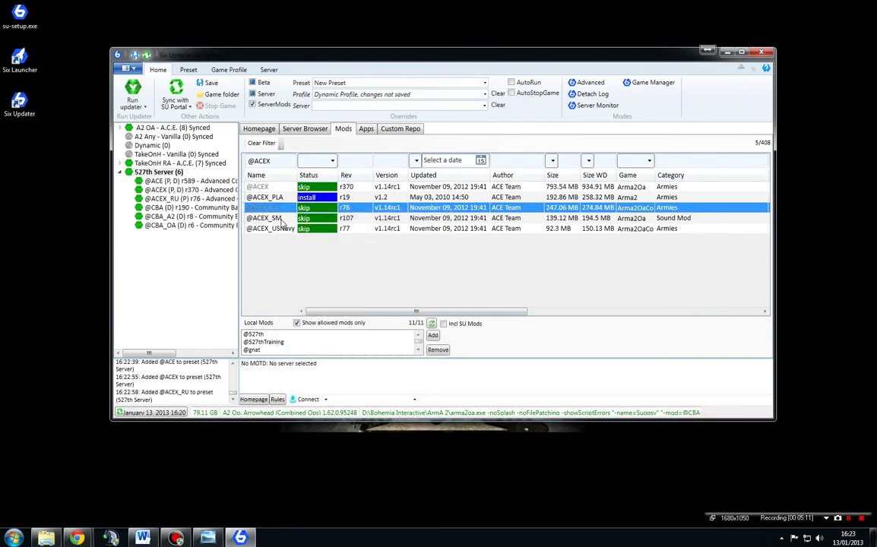
right_click(297, 219)
left_click(300, 239)
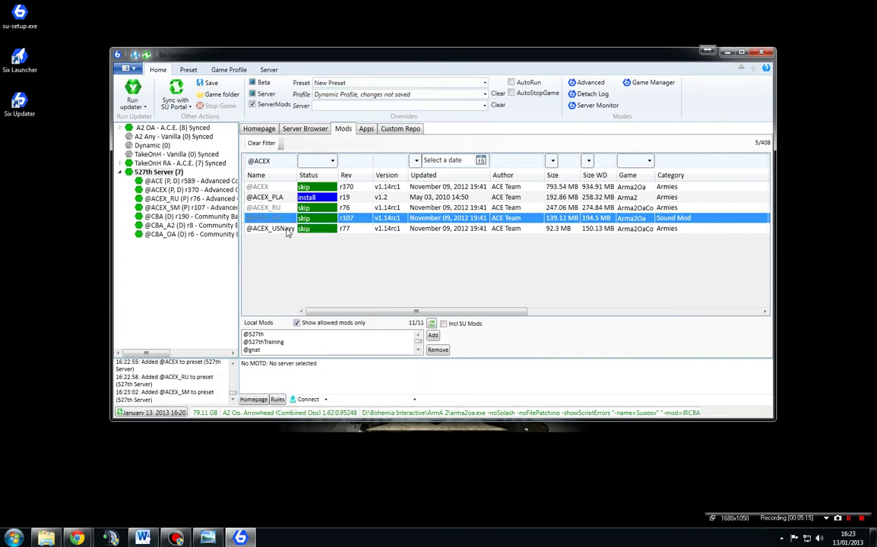
right_click(288, 228)
left_click(327, 248)
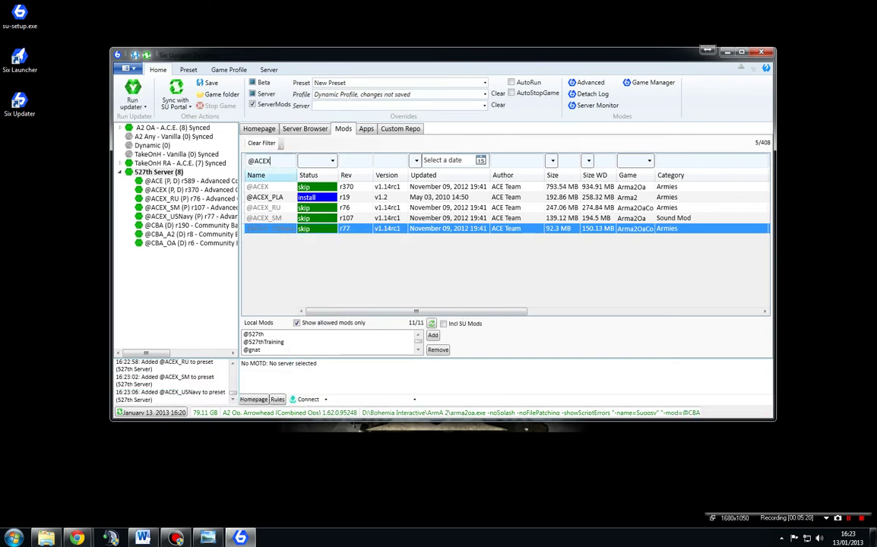
key("BackSpace")
key("BackSpace")
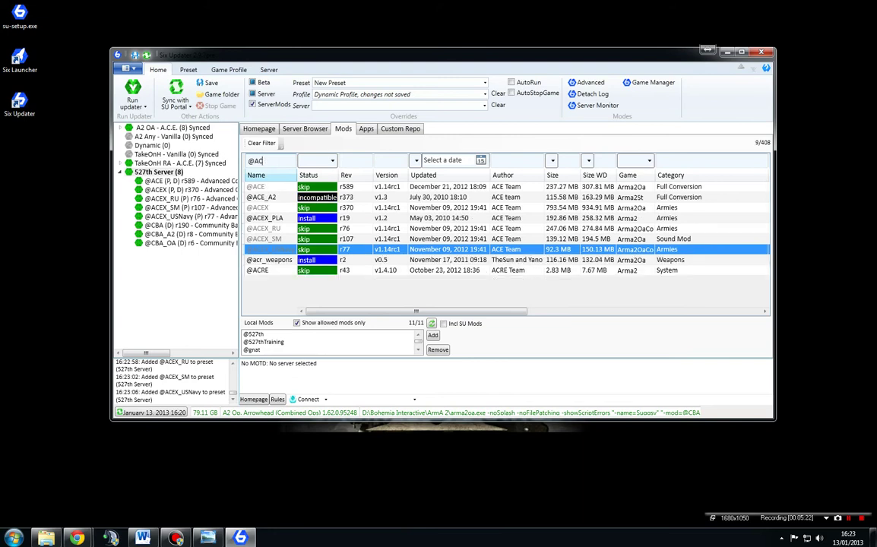
type("RE")
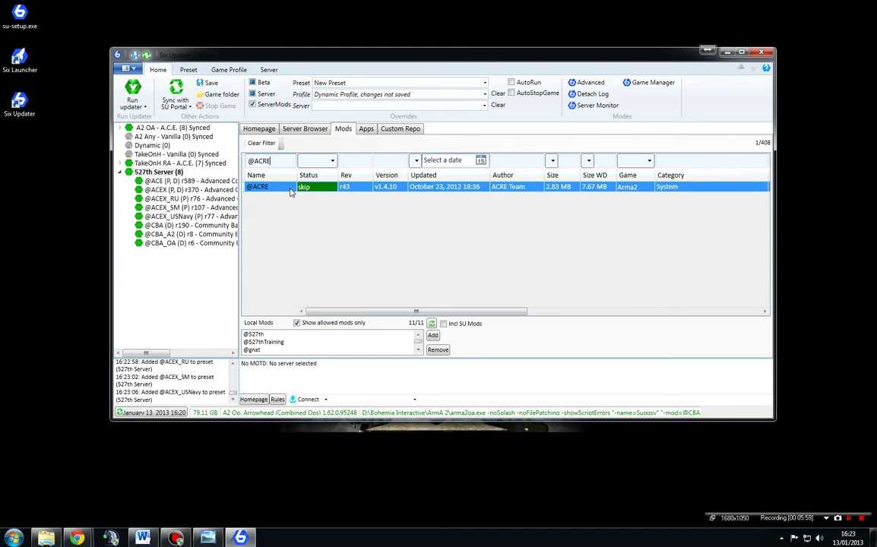
right_click(290, 190)
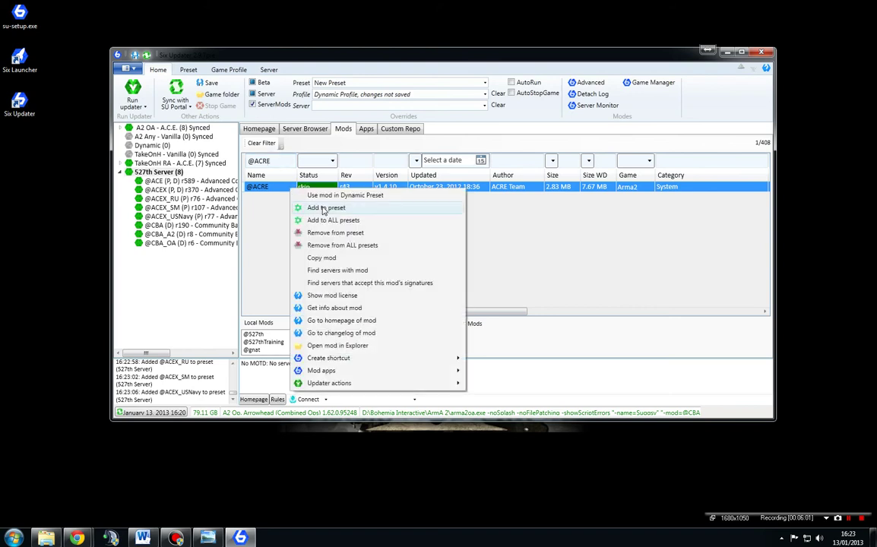
left_click(319, 207)
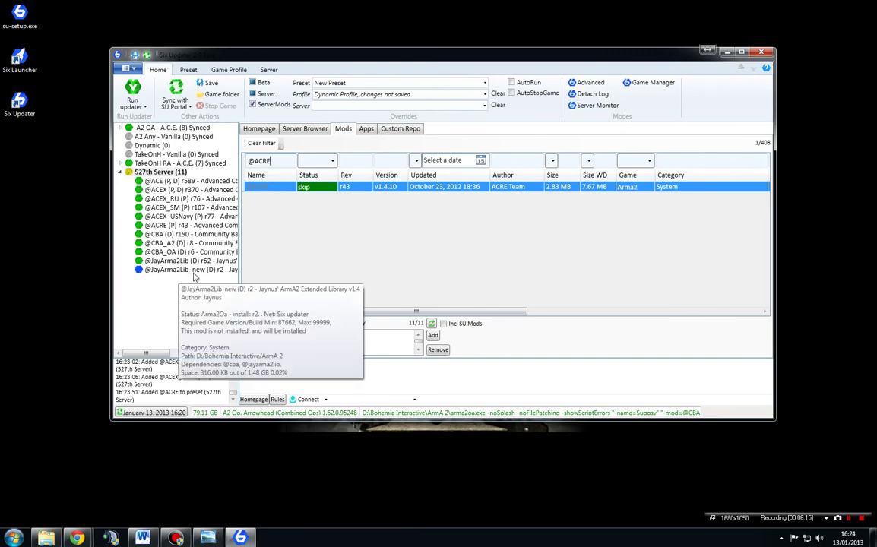
double_click(267, 161)
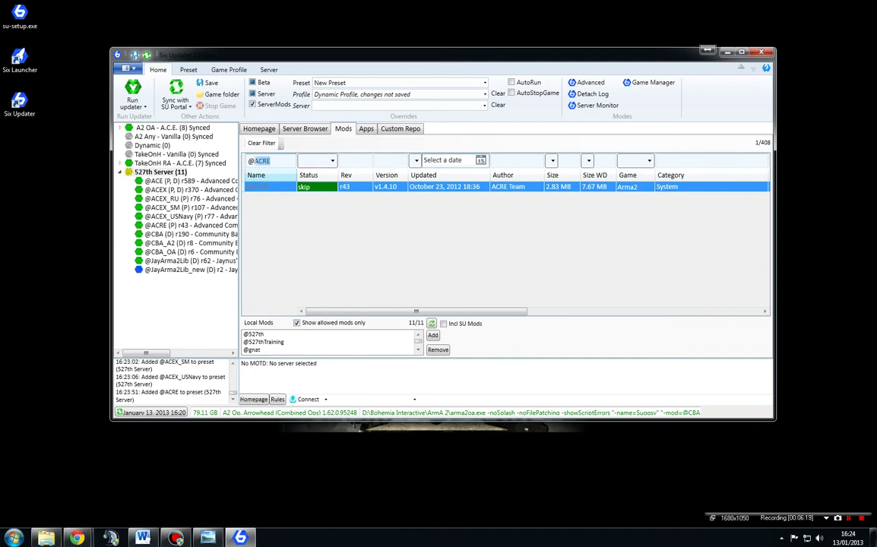
type("bast")
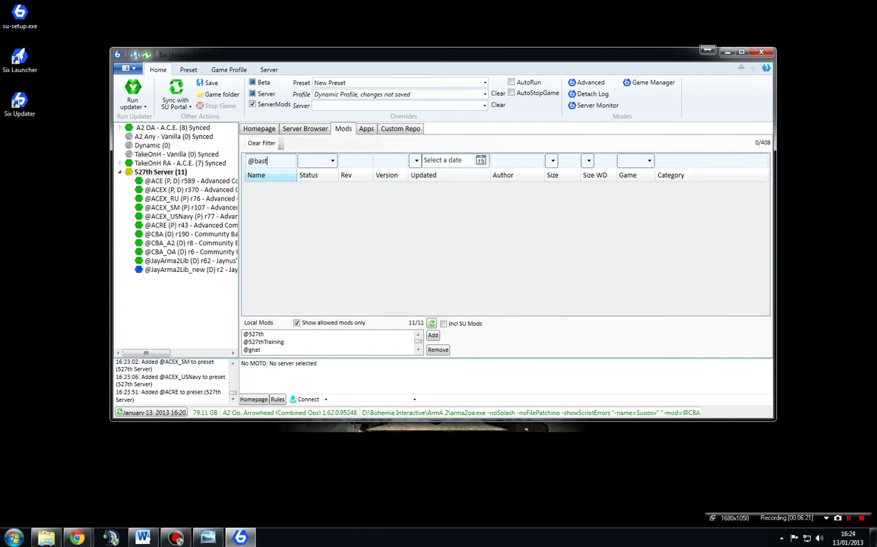
key("BackSpace")
key("BackSpace")
key("BackSpace")
type("last")
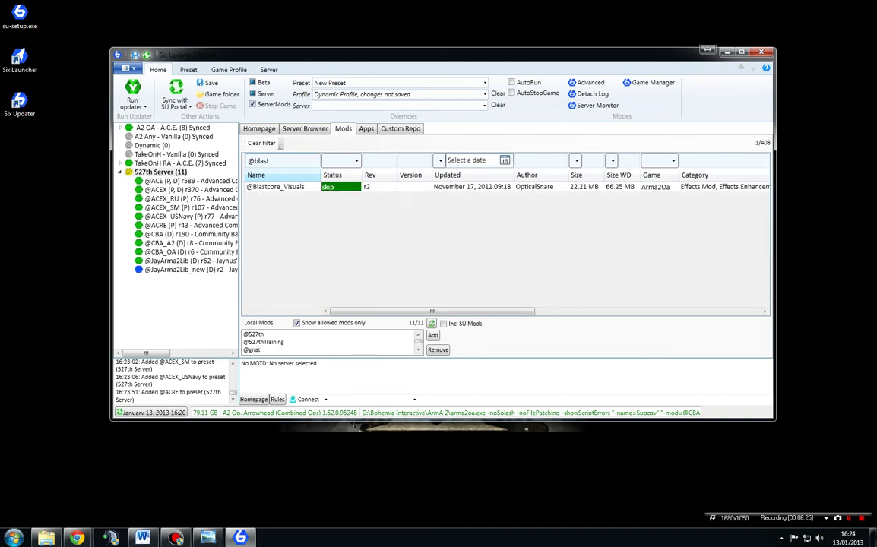
right_click(281, 187)
left_click(319, 209)
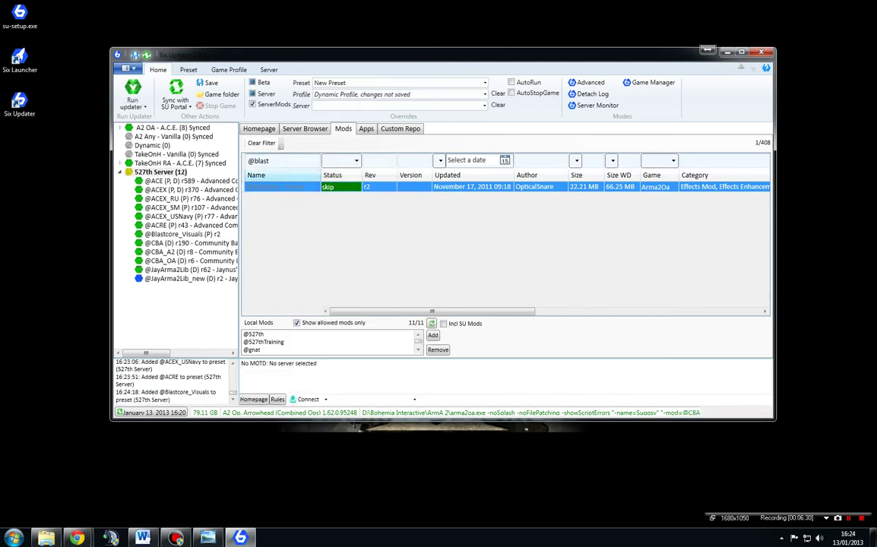
double_click(256, 162)
type("j")
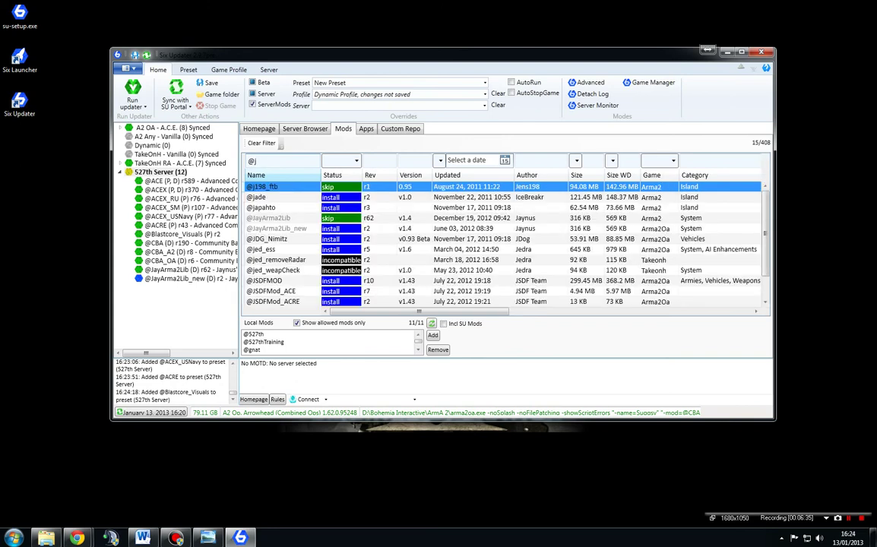
type("sr")
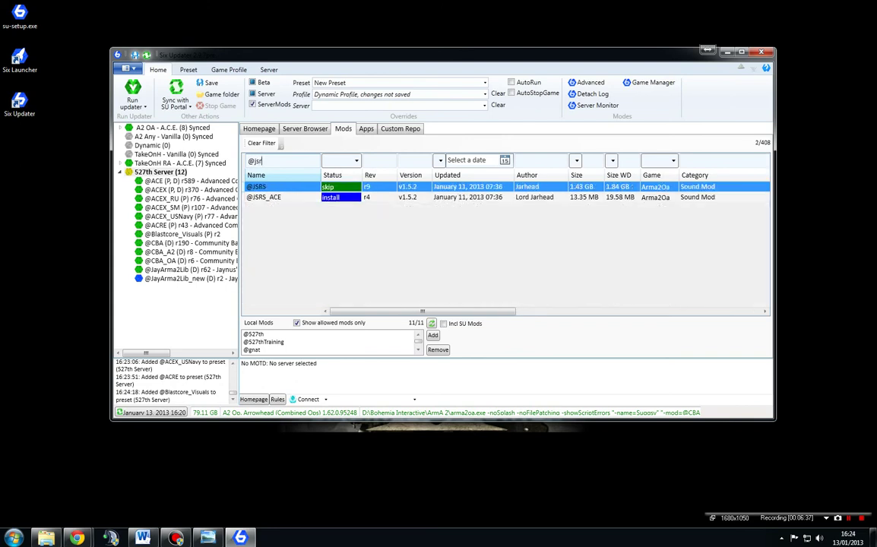
right_click(257, 190)
left_click(292, 208)
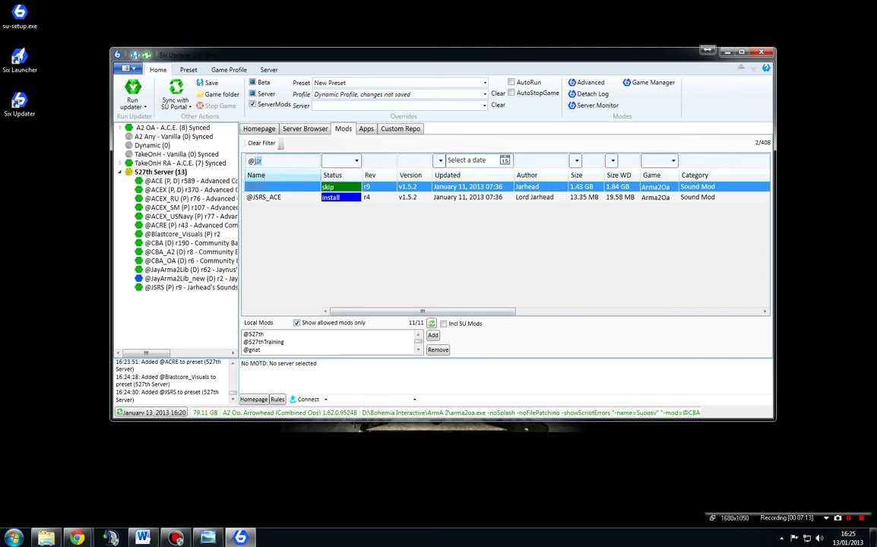
type("hud")
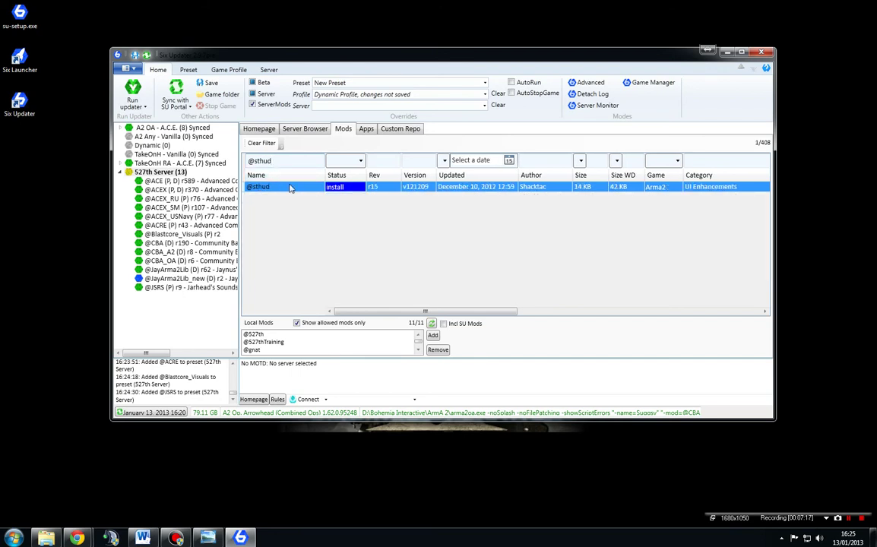
right_click(290, 187)
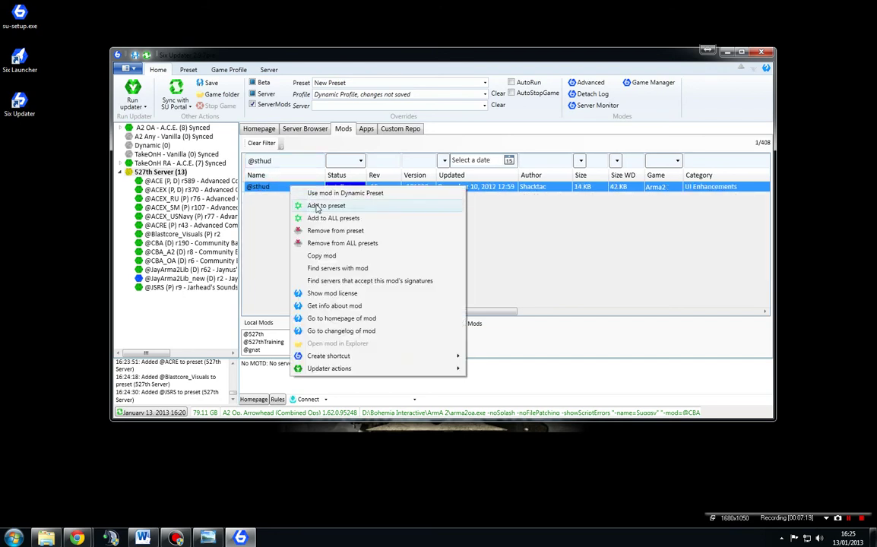
left_click(316, 207)
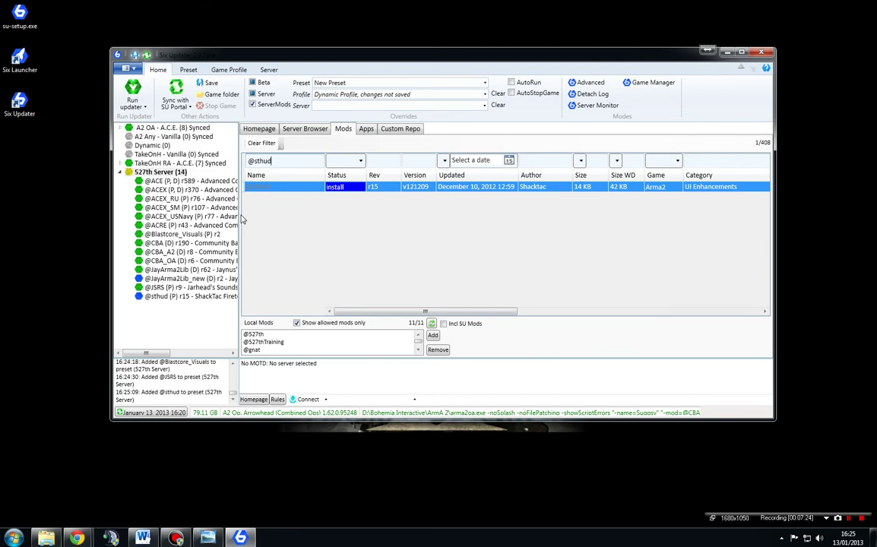
left_click_drag(240, 214, 342, 220)
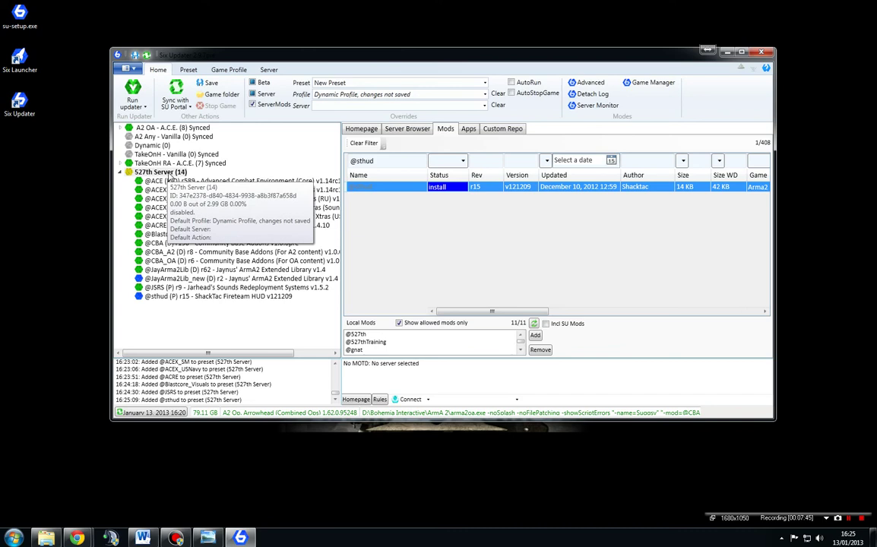
right_click(167, 175)
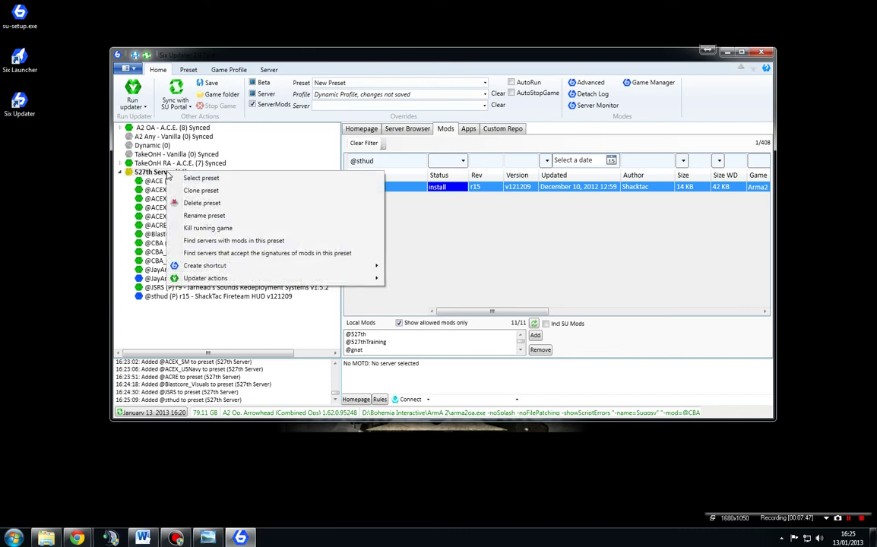
mouse_move(209, 281)
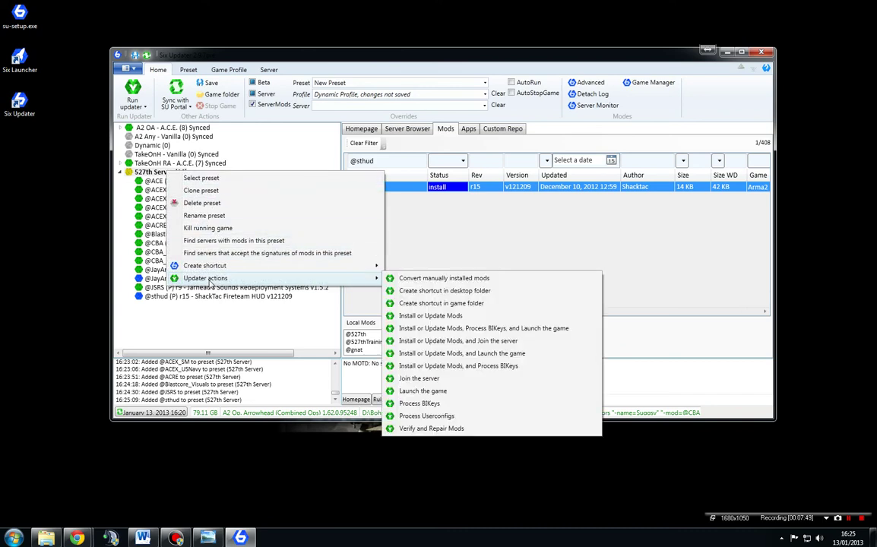
left_click(451, 316)
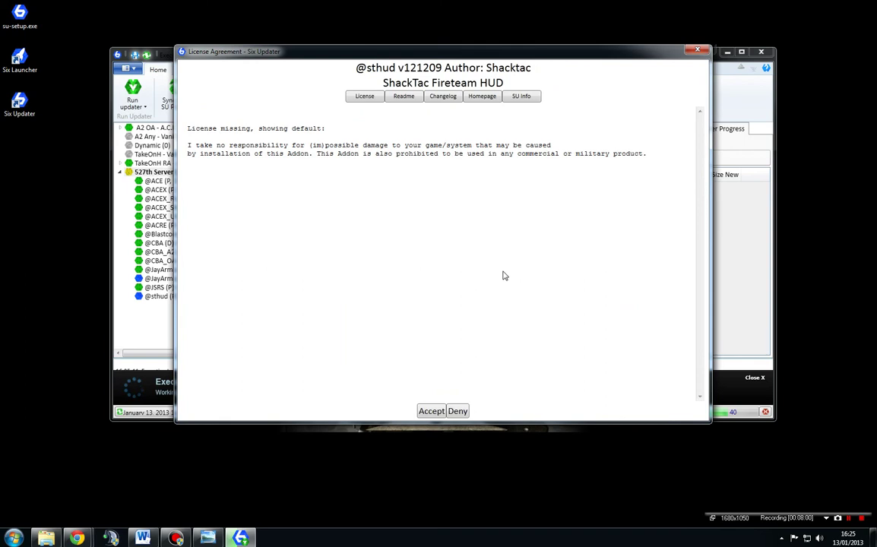
left_click(429, 412)
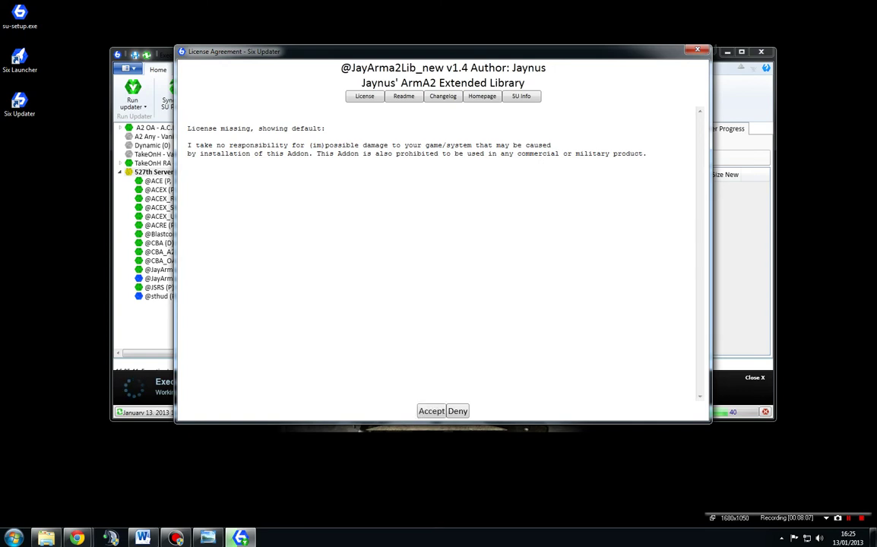
key("Return")
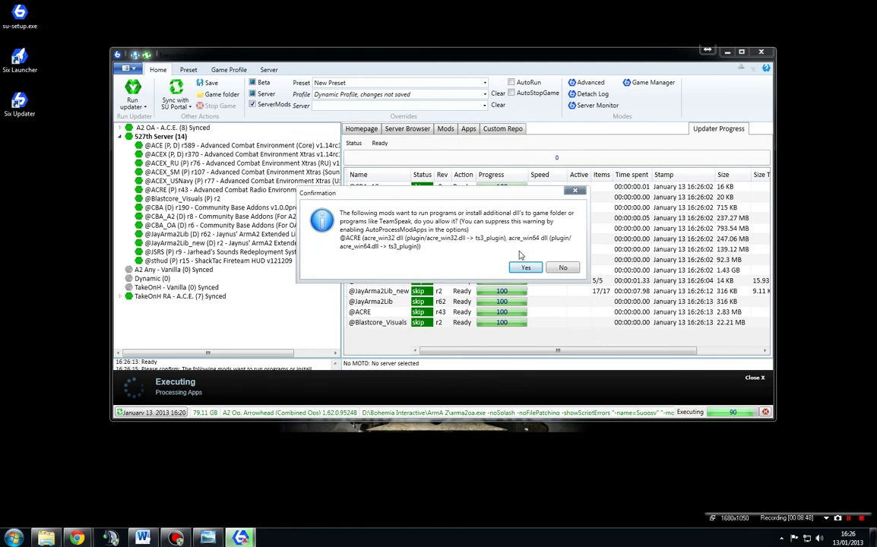
left_click(524, 268)
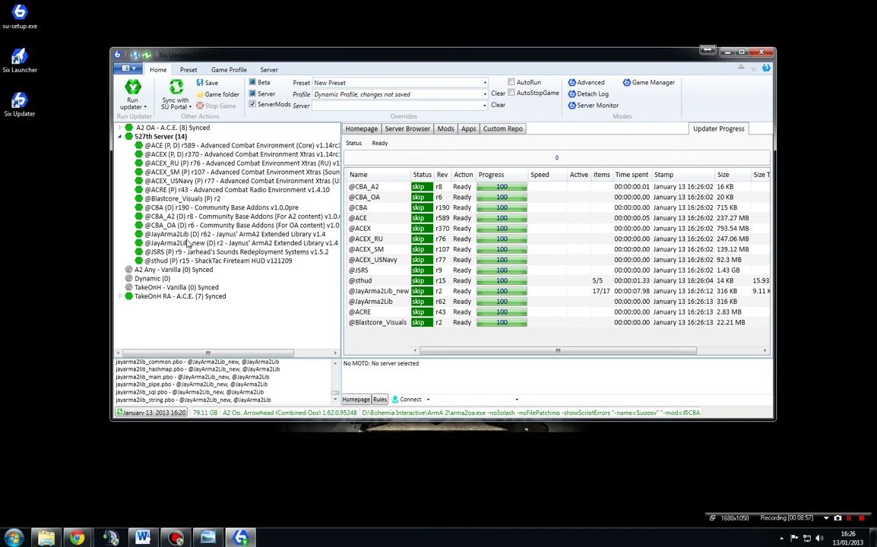
mouse_move(160, 138)
right_click(164, 139)
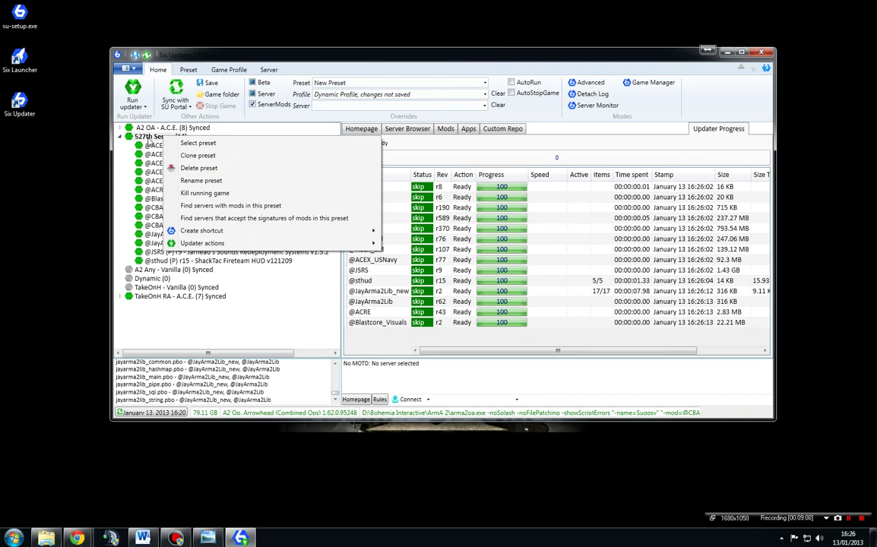
mouse_move(228, 248)
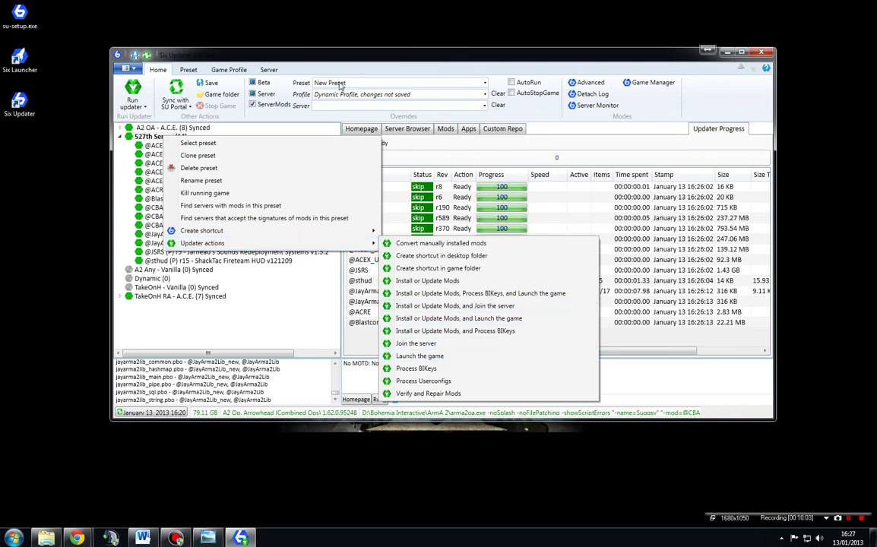
left_click(342, 50)
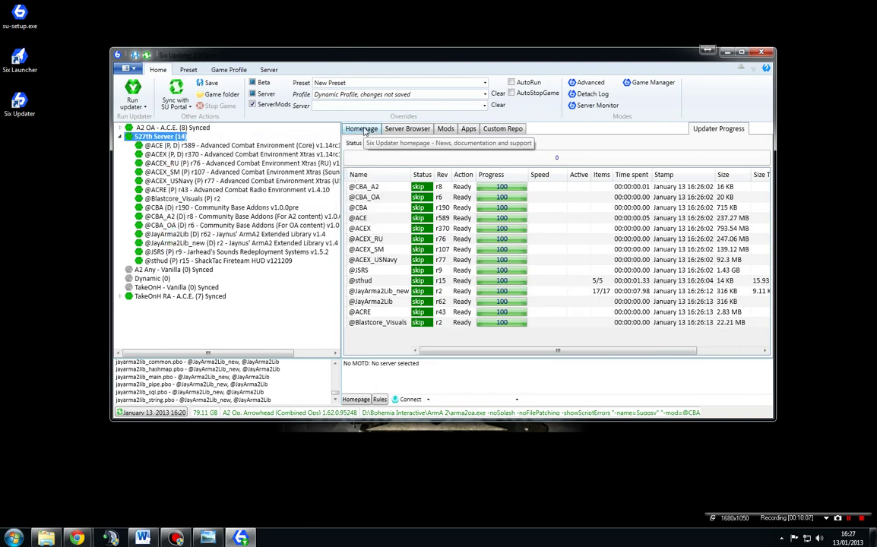
left_click_drag(385, 60, 381, 70)
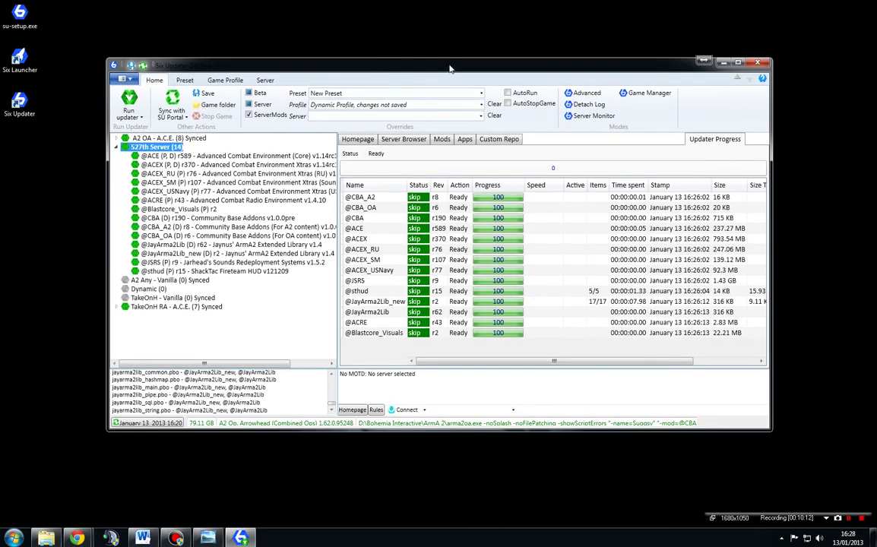
left_click_drag(406, 63, 442, 68)
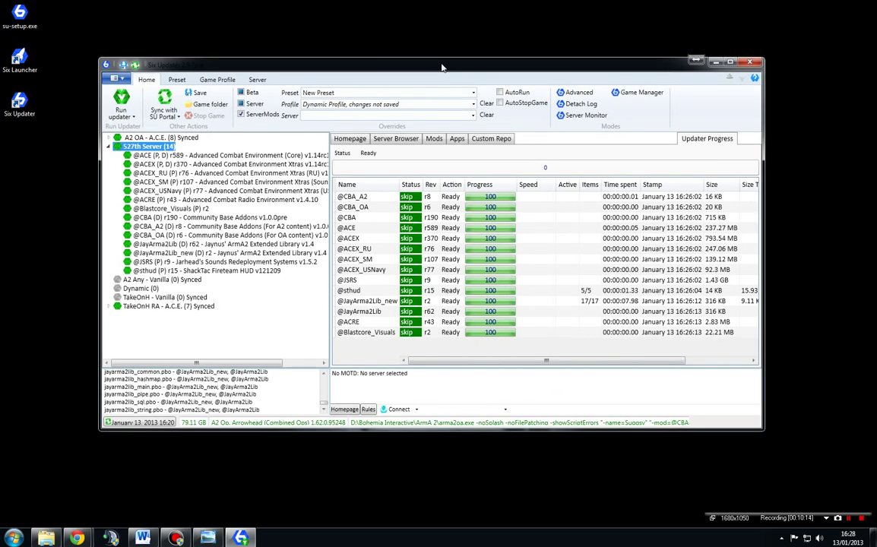